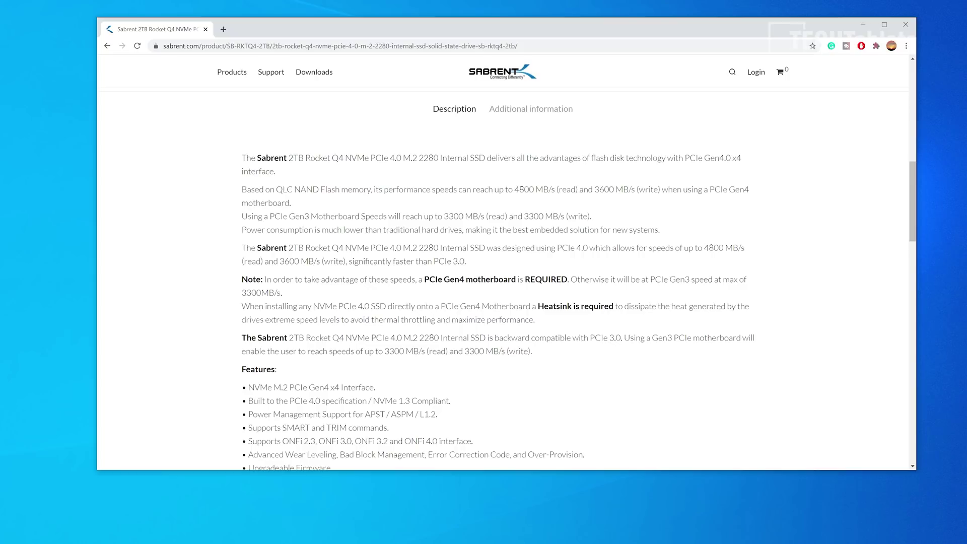
# - Highlight the rated read and write speeds for PCIe Gen4 and Gen3 motherboards, and view the rest of the product description
pyautogui.moveTo(515, 189); pyautogui.dragTo(578, 190)
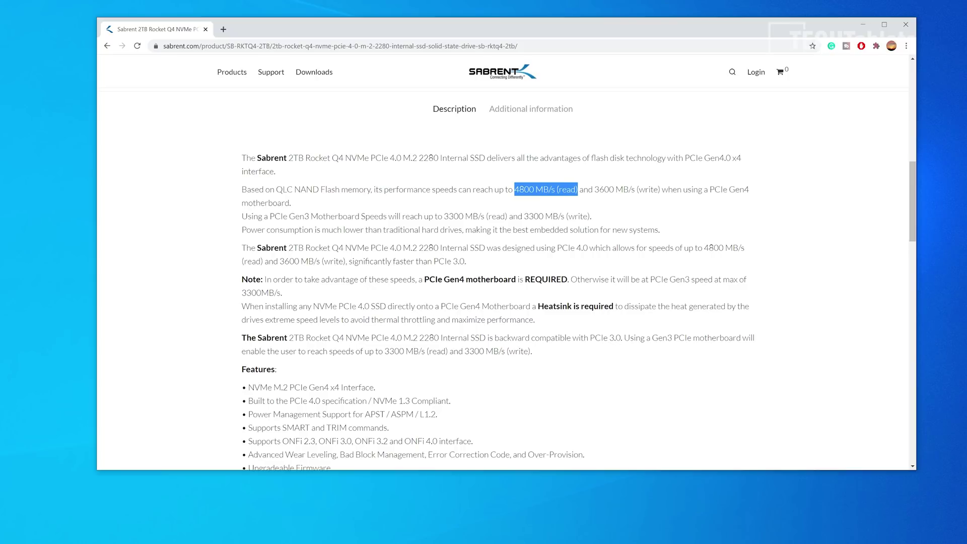
pyautogui.moveTo(579, 189); pyautogui.dragTo(660, 189)
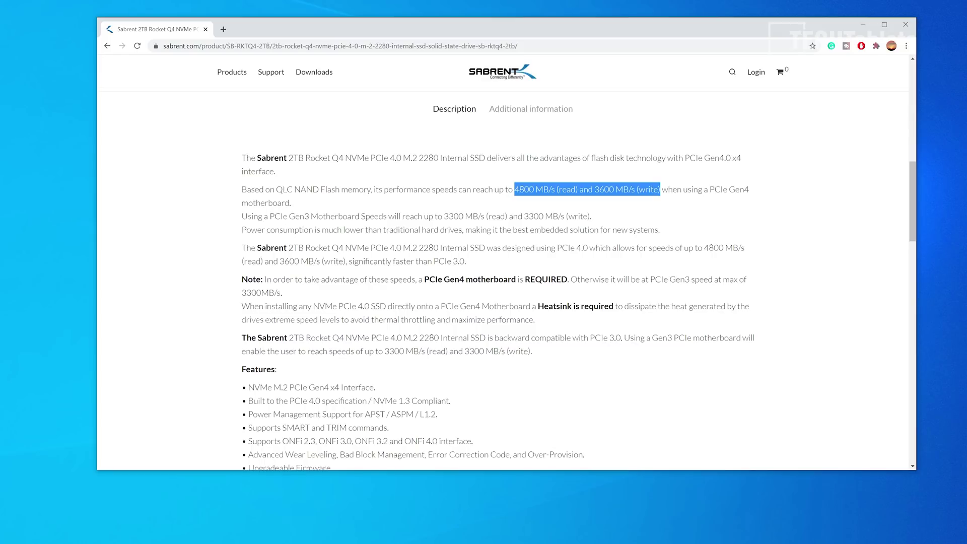
pyautogui.moveTo(270, 217); pyautogui.dragTo(612, 214)
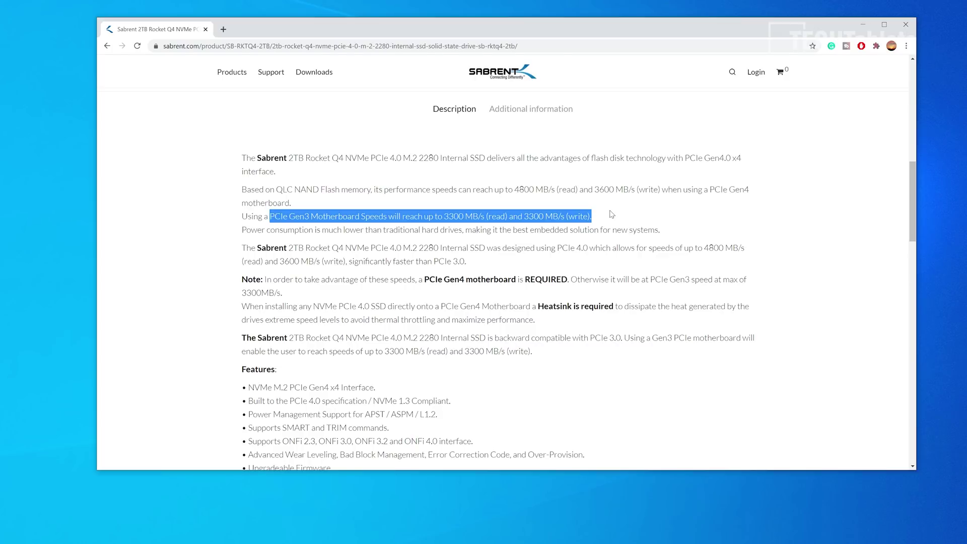
pyautogui.click(611, 214)
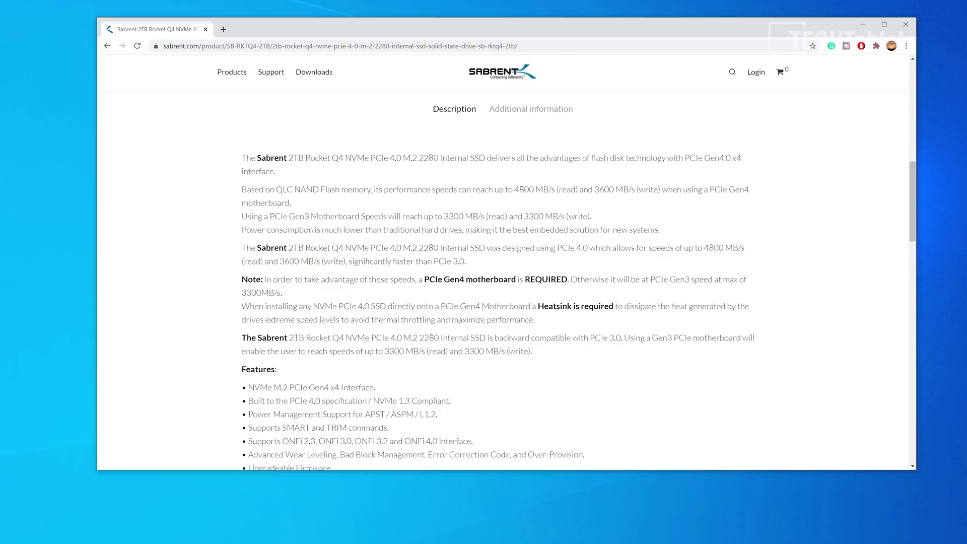
pyautogui.scroll(-4, 560, 405)
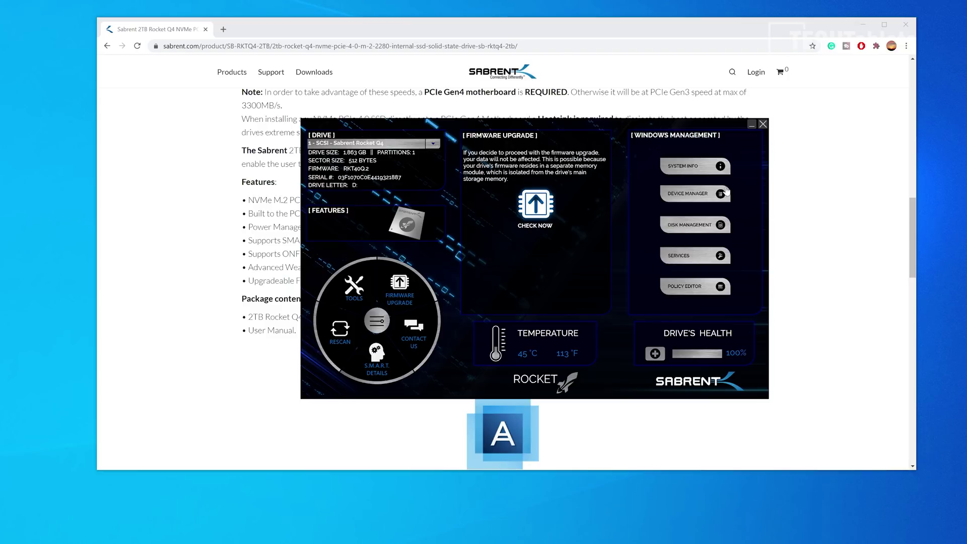
# - Minimize the Sabrent drive utility and bring the ATTO Disk Benchmark results to the front
pyautogui.click(753, 125)
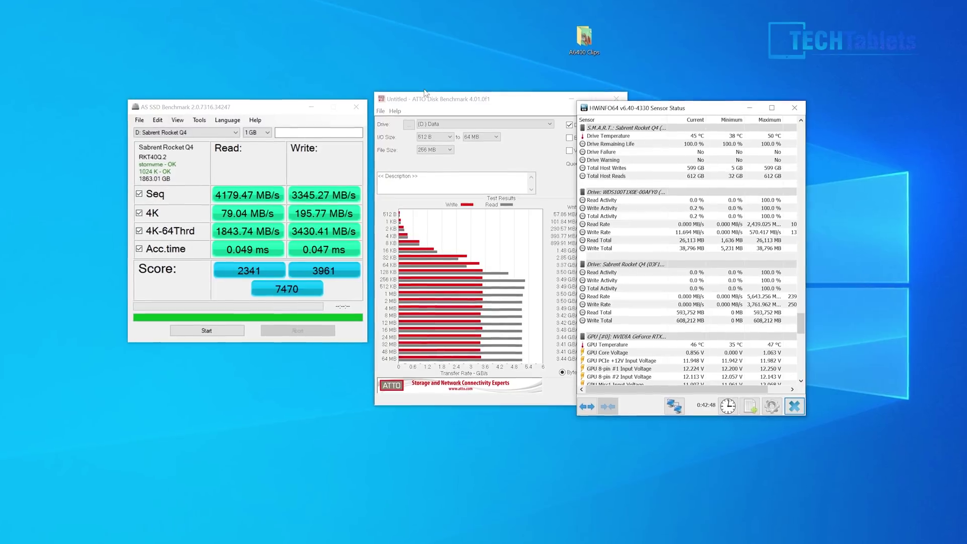
pyautogui.click(428, 104)
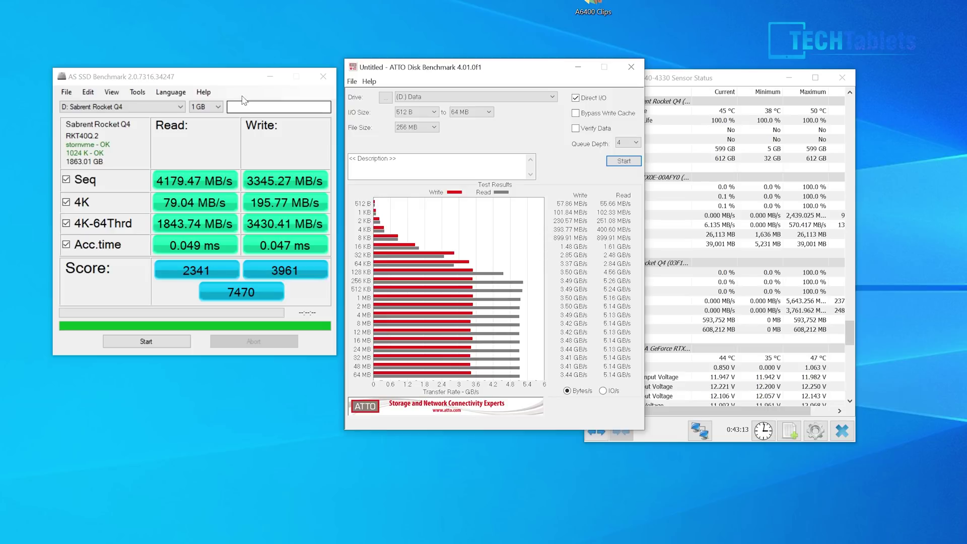
# - Bring the AS SSD Benchmark window forward, inspect its sequential read and write result details, and move it aside again
pyautogui.moveTo(210, 82); pyautogui.dragTo(509, 104)
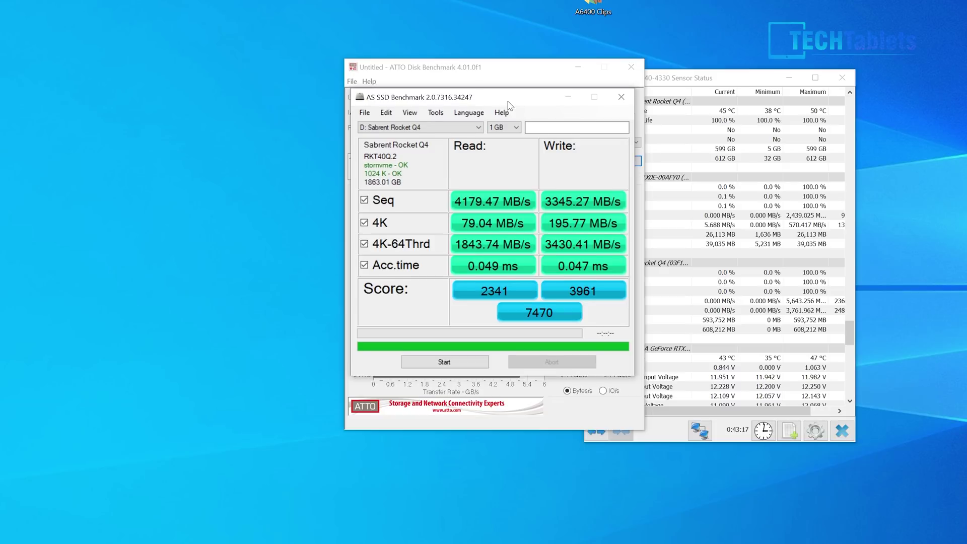
pyautogui.moveTo(500, 202)
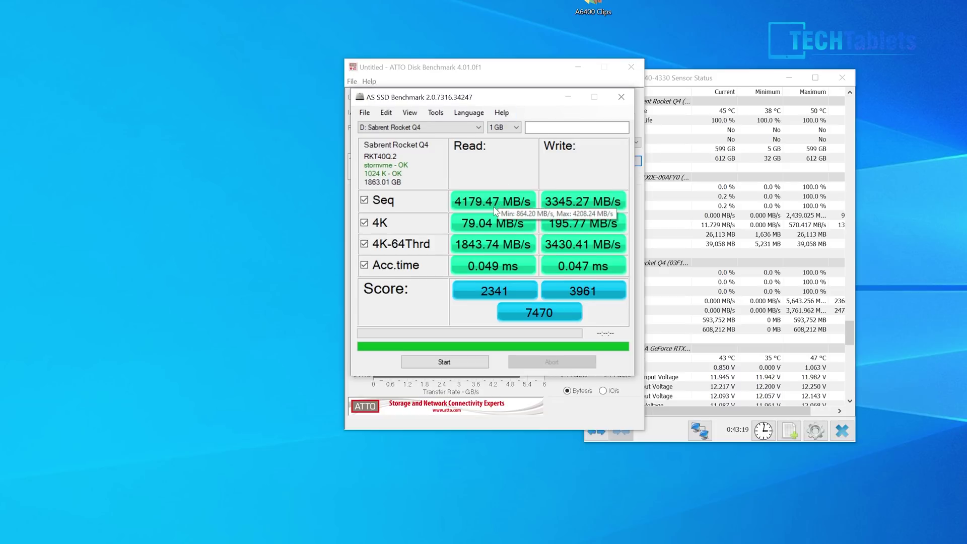
pyautogui.moveTo(493, 228)
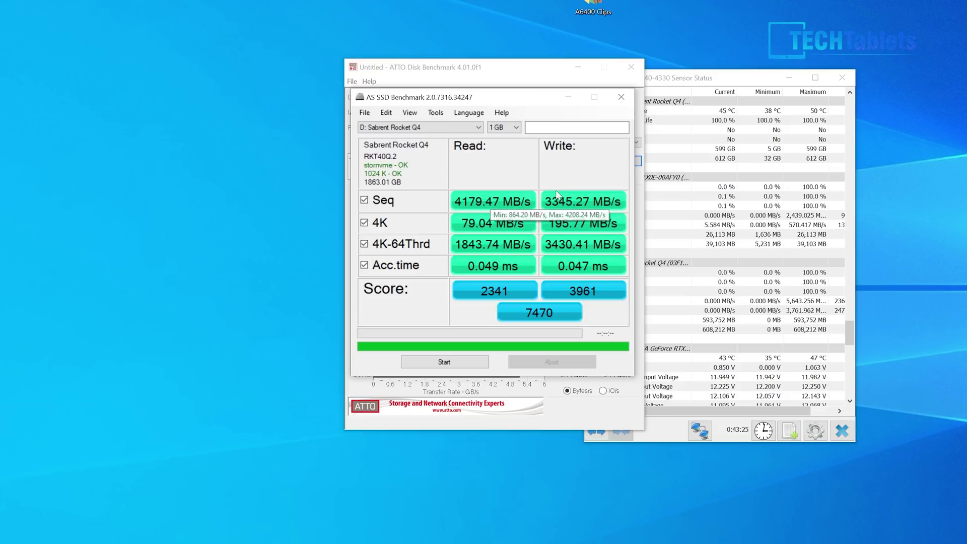
pyautogui.moveTo(579, 206)
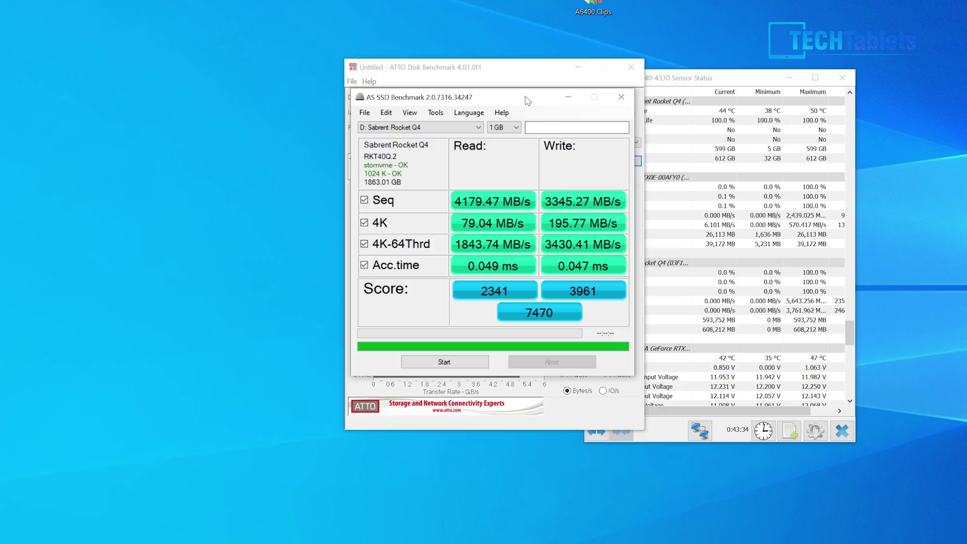
pyautogui.moveTo(526, 99); pyautogui.dragTo(219, 91)
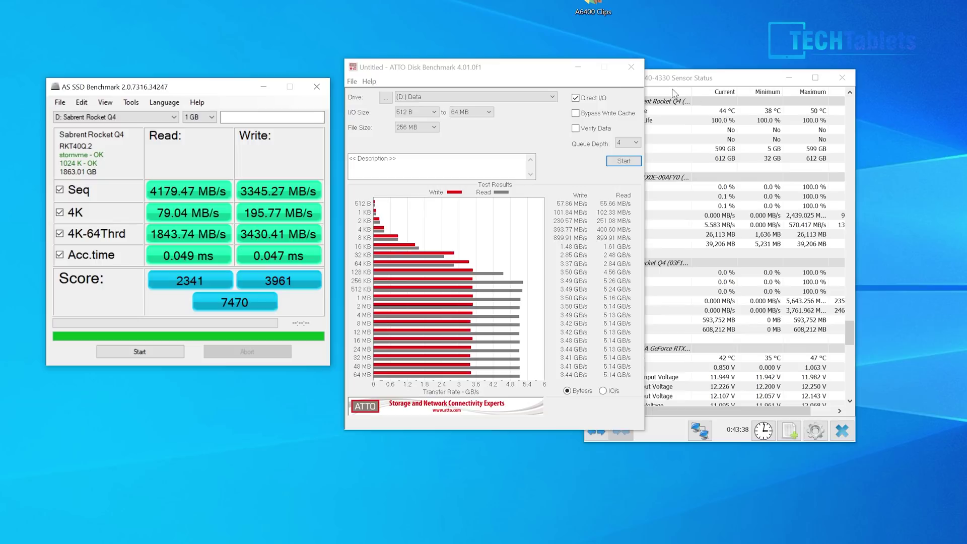
# - Move the ATTO Disk Benchmark window aside and bring the CrystalDiskMark results into full view
pyautogui.moveTo(552, 76); pyautogui.dragTo(259, 79)
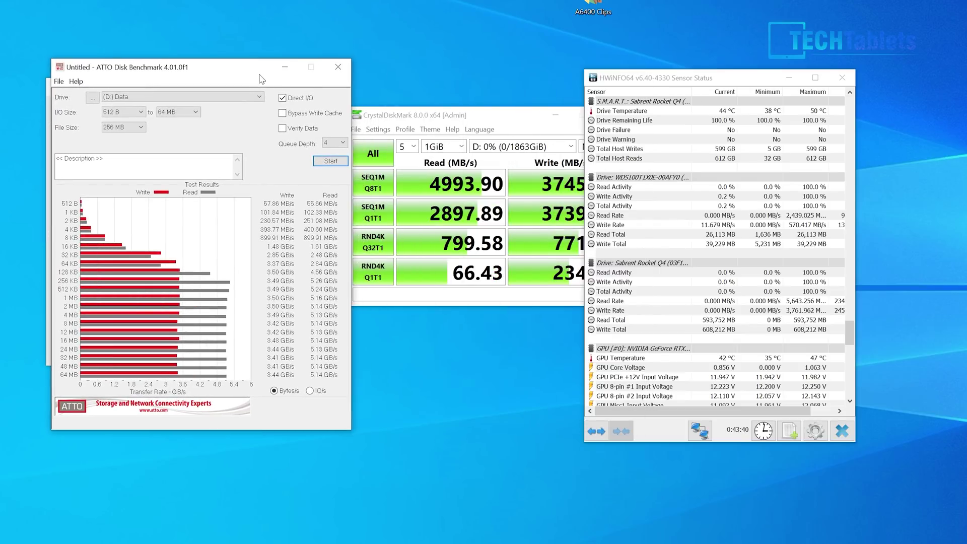
pyautogui.moveTo(444, 119); pyautogui.dragTo(466, 126)
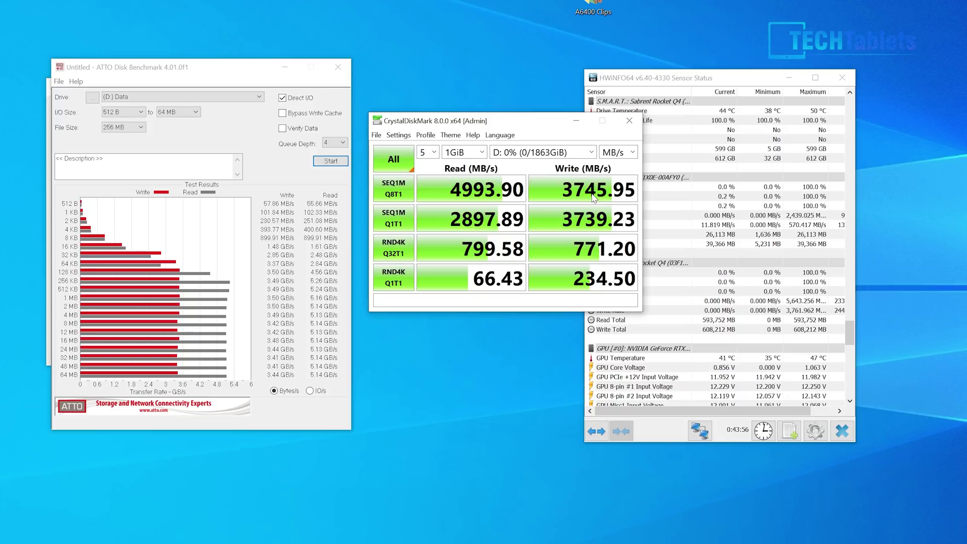
pyautogui.moveTo(537, 121); pyautogui.dragTo(449, 121)
# - Bring the HWiNFO64 sensor window to the front and show the S.M.A.R.T. temperatures of both drives
pyautogui.moveTo(678, 81); pyautogui.dragTo(657, 60)
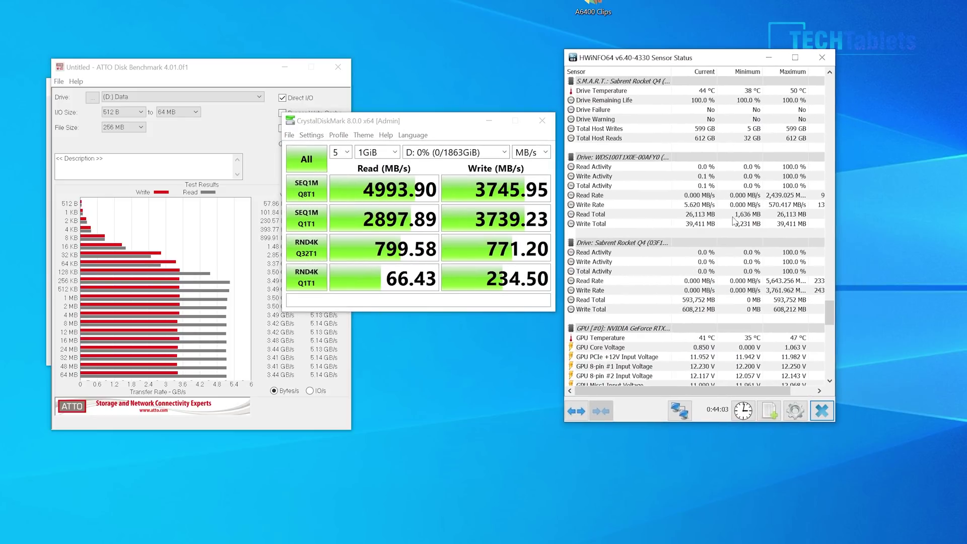
pyautogui.moveTo(830, 313); pyautogui.dragTo(837, 302)
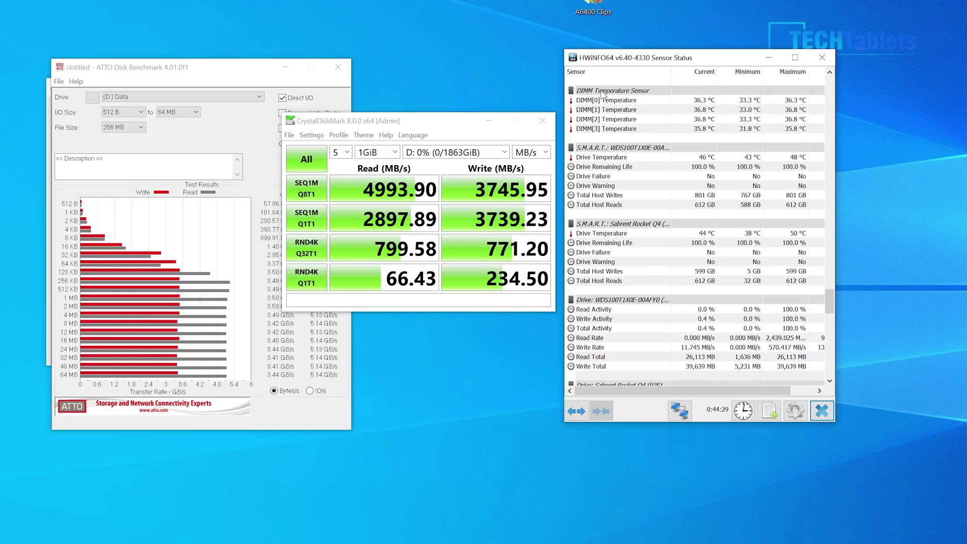
# - Copy all 18 video clips from the A6400 Clips folder to the Data (D:) drive
pyautogui.click(593, 6)
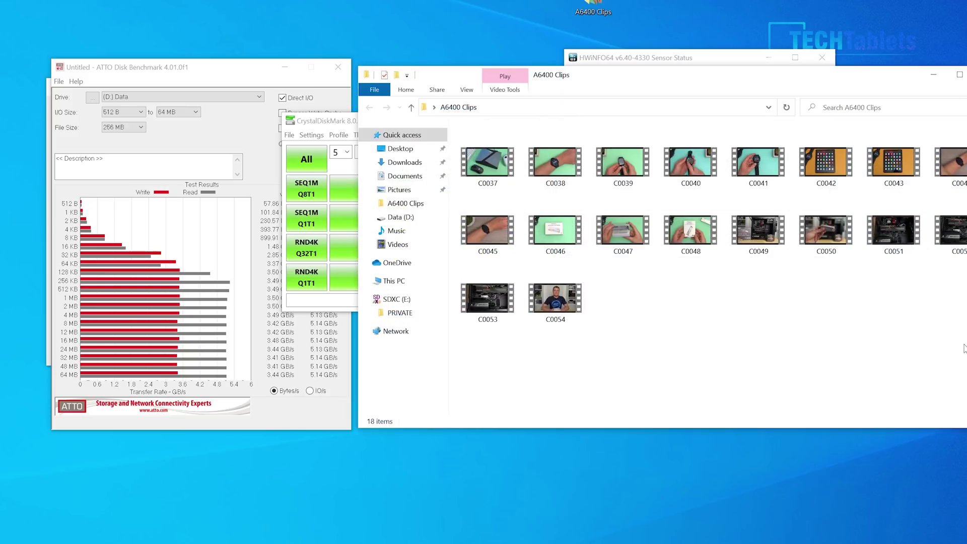
pyautogui.moveTo(965, 359); pyautogui.dragTo(473, 211)
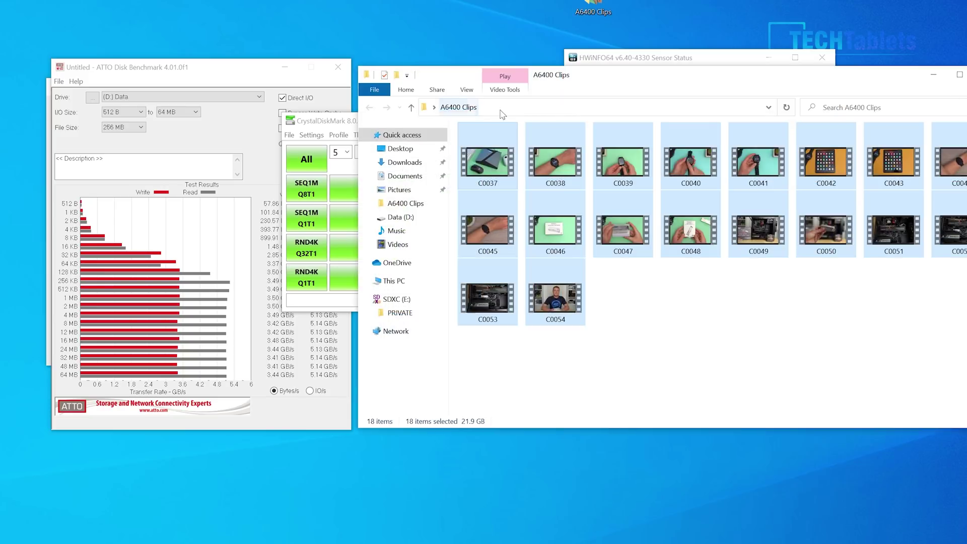
pyautogui.rightClick(477, 170)
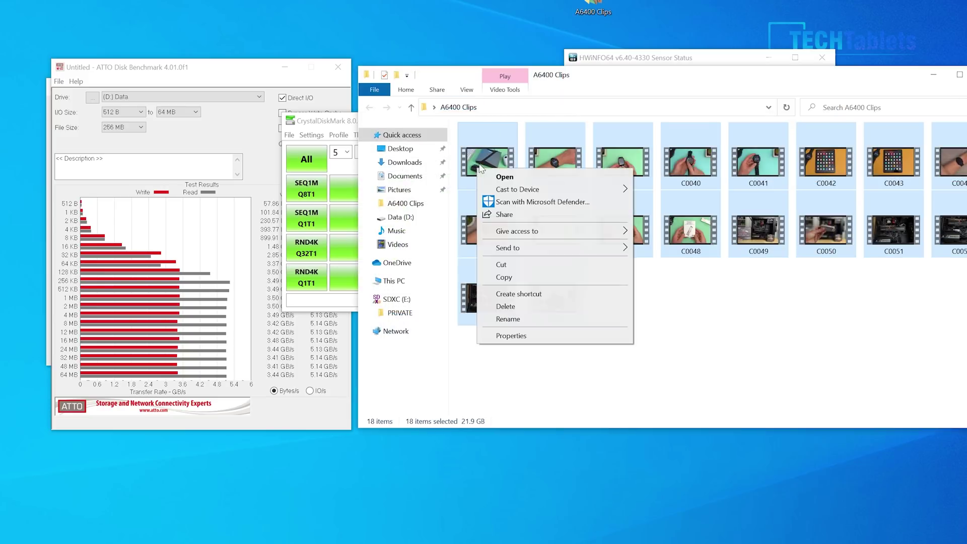
pyautogui.click(504, 278)
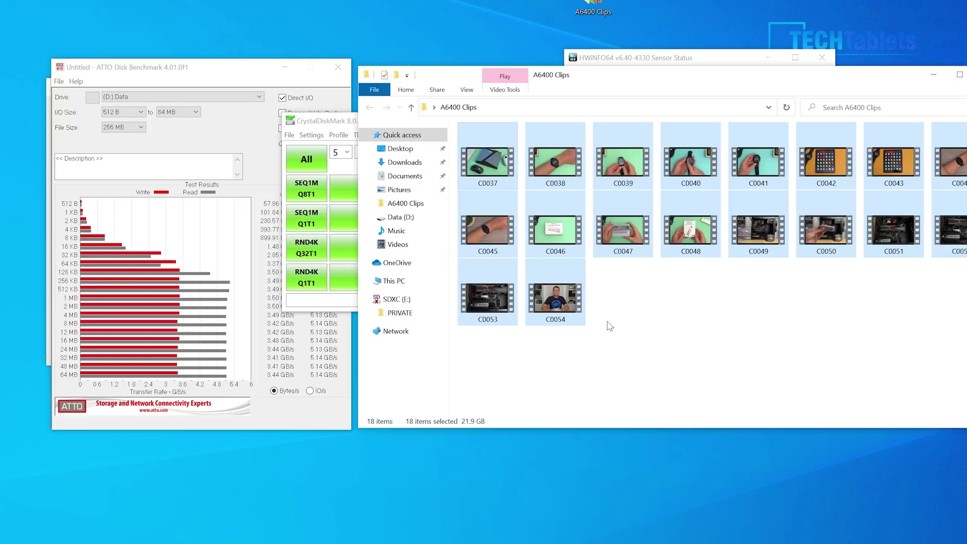
pyautogui.click(414, 280)
pyautogui.doubleClick(689, 270)
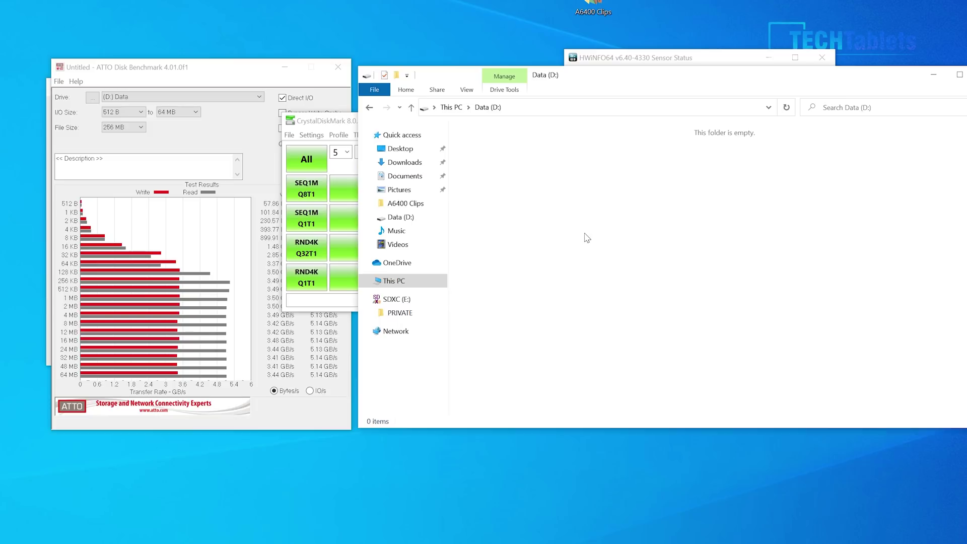
pyautogui.rightClick(561, 161)
pyautogui.click(621, 241)
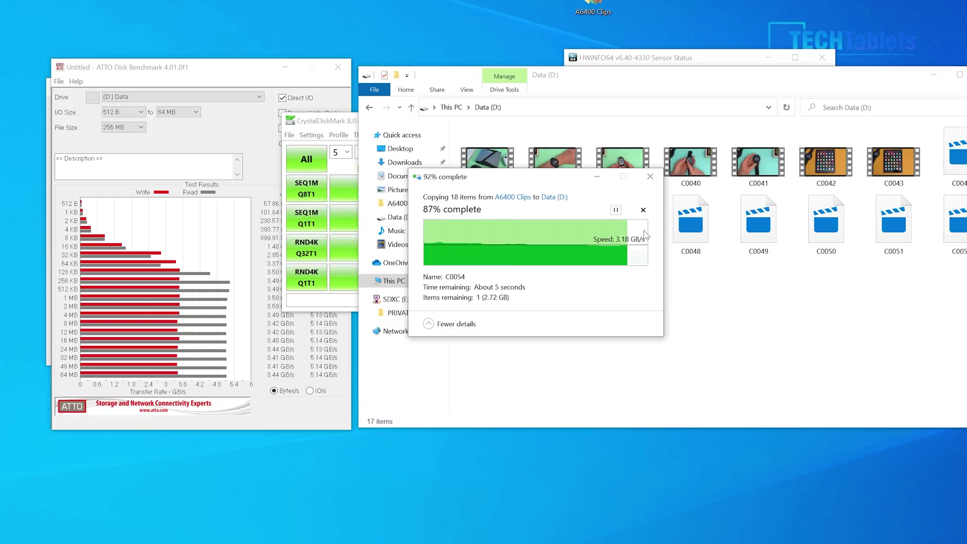
# - Create a folder named Test2 on the Data (D:) drive
pyautogui.rightClick(671, 305)
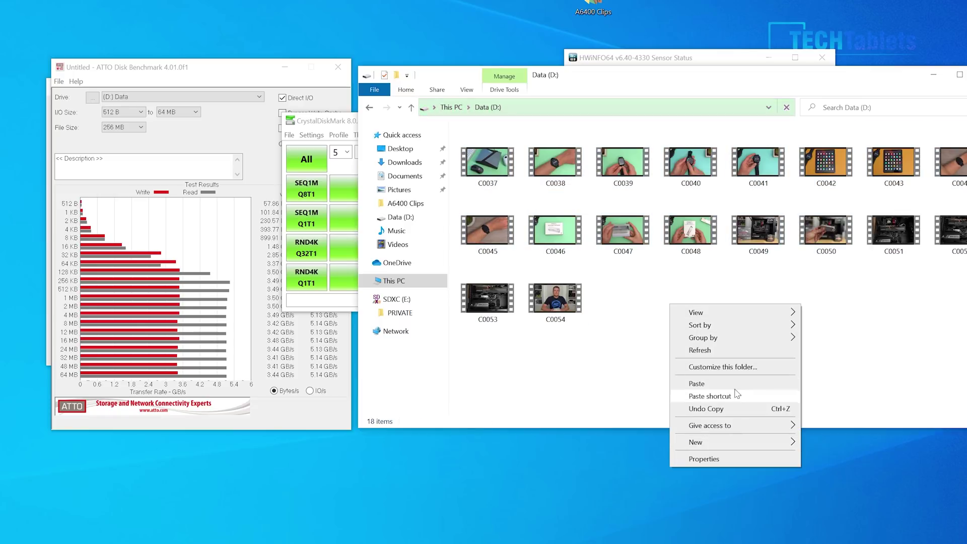
pyautogui.moveTo(786, 445)
pyautogui.click(826, 443)
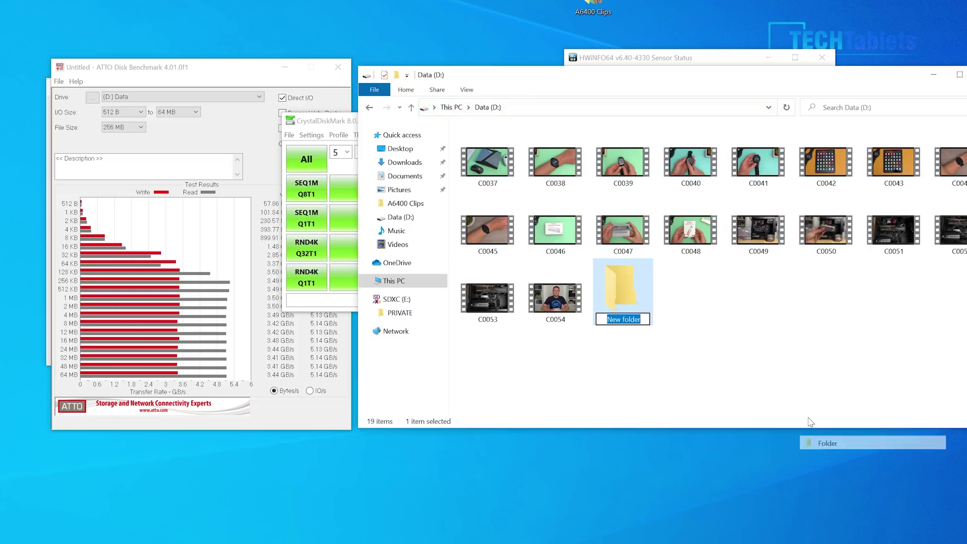
pyautogui.write('Test2')
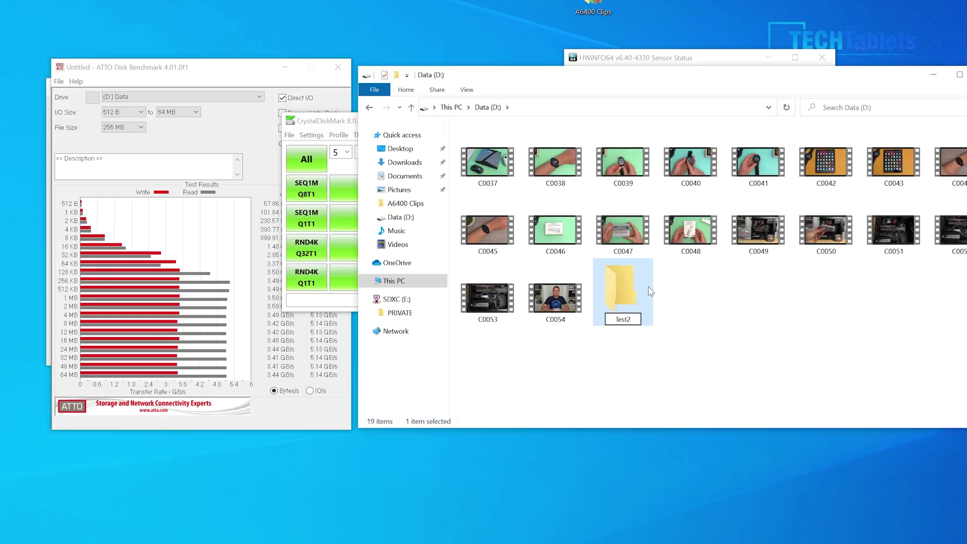
pyautogui.press('Return')
# - Paste the copied A6400 clips into the Test2 folder
pyautogui.rightClick(644, 284)
pyautogui.click(702, 439)
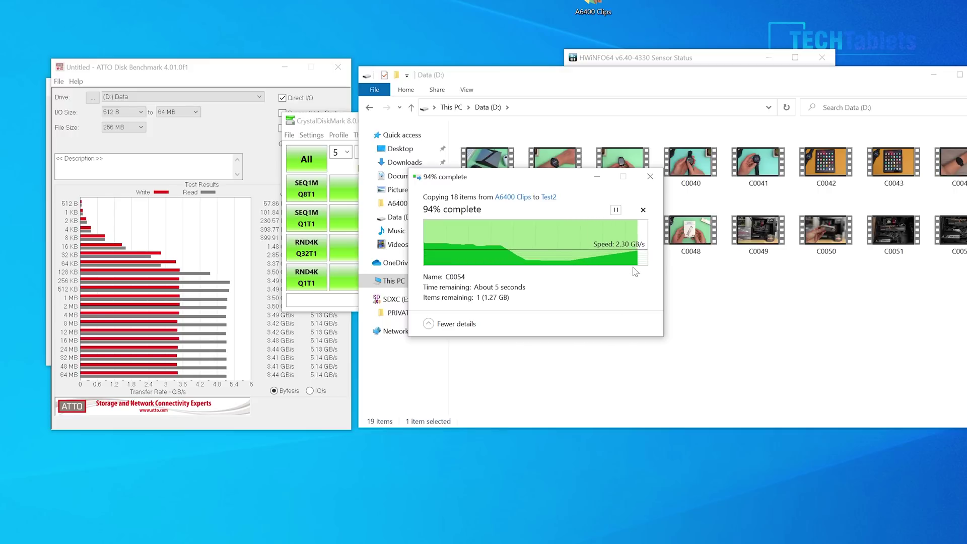
pyautogui.click(726, 315)
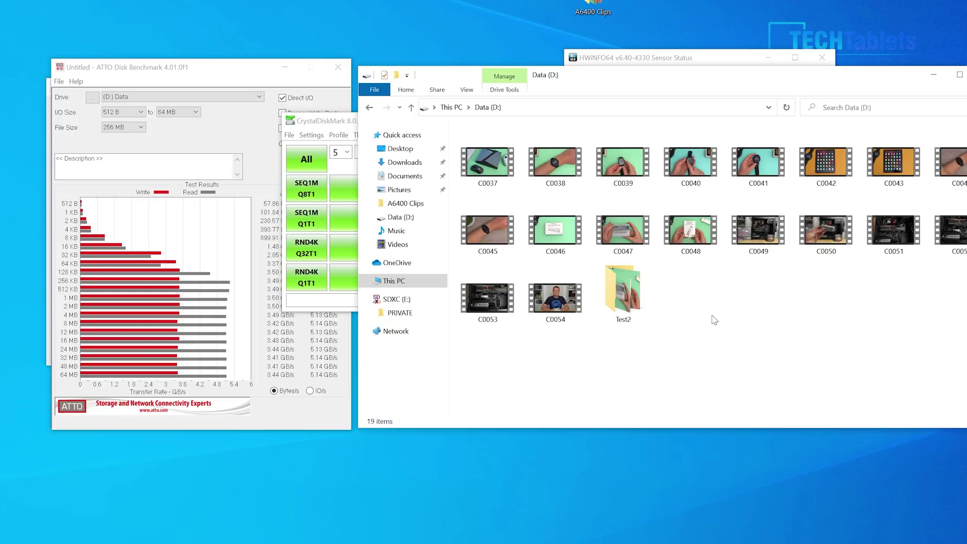
# - Create another folder on Data (D:), try to name it Test2, and decline merging it with the existing folder
pyautogui.rightClick(715, 320)
pyautogui.rightClick(694, 282)
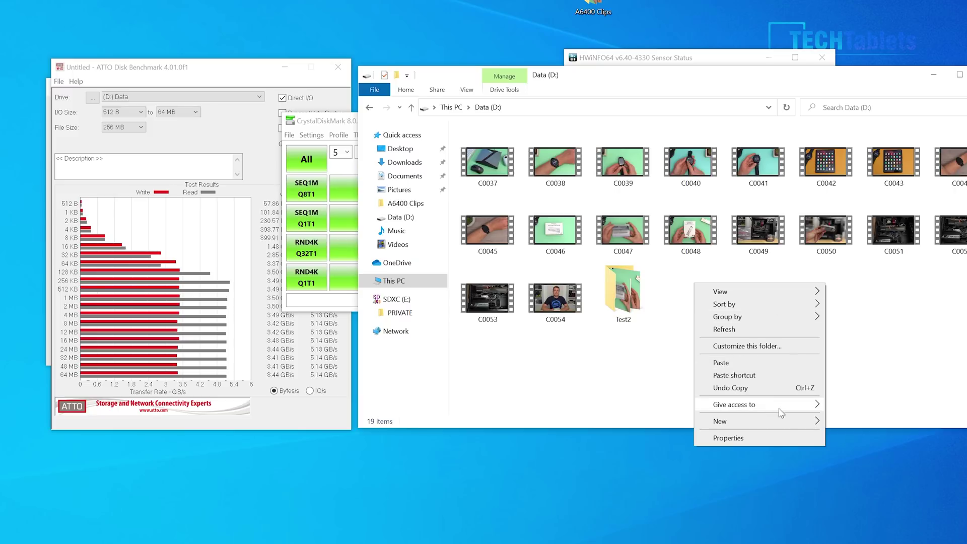
pyautogui.moveTo(790, 423)
pyautogui.click(843, 424)
pyautogui.write('Test2')
pyautogui.press('Return')
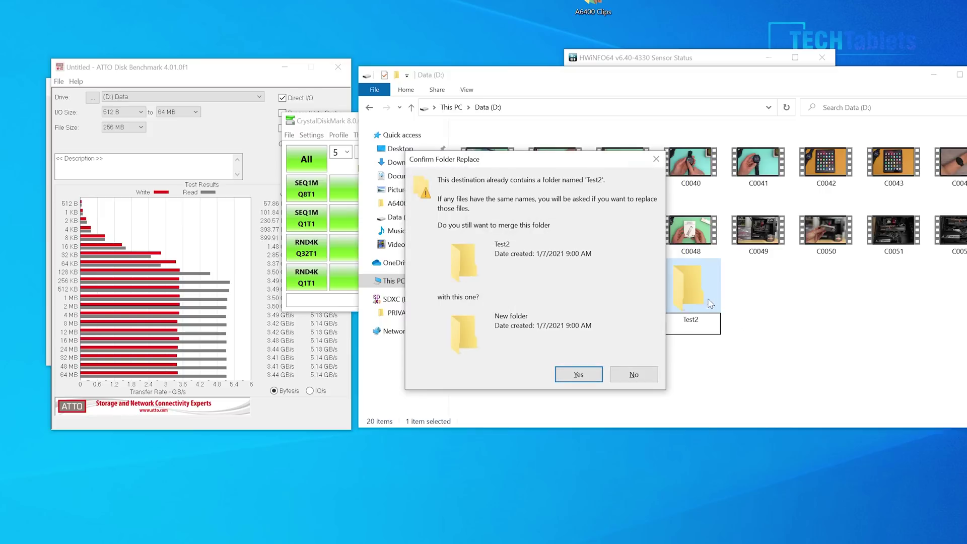
pyautogui.click(632, 376)
# - Open the second new folder on Data (D:) and paste the copied A6400 clips into it
pyautogui.doubleClick(701, 306)
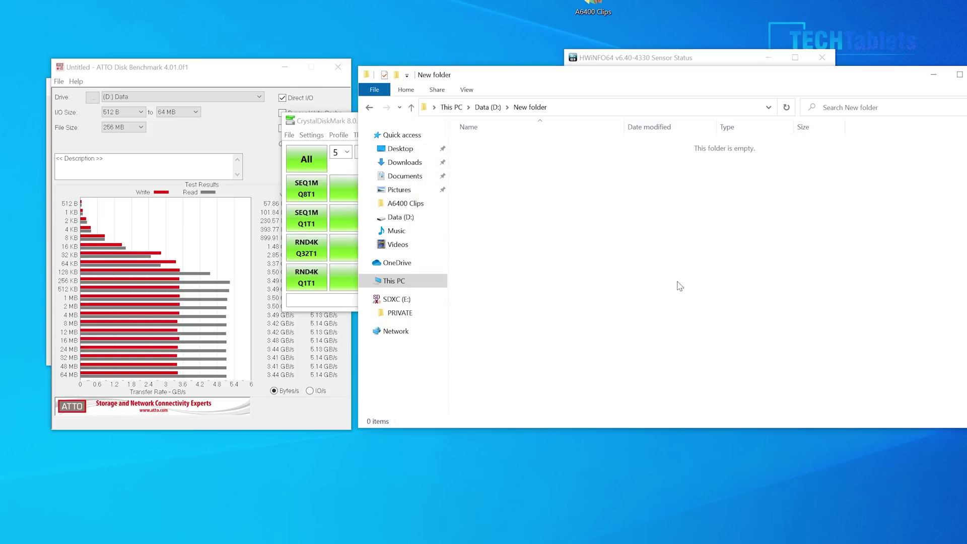
pyautogui.rightClick(665, 263)
pyautogui.click(693, 343)
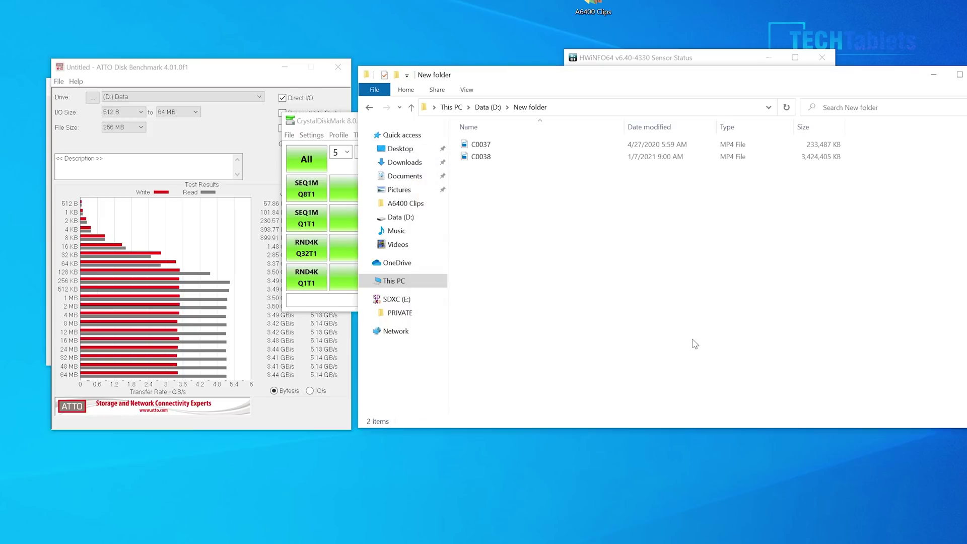